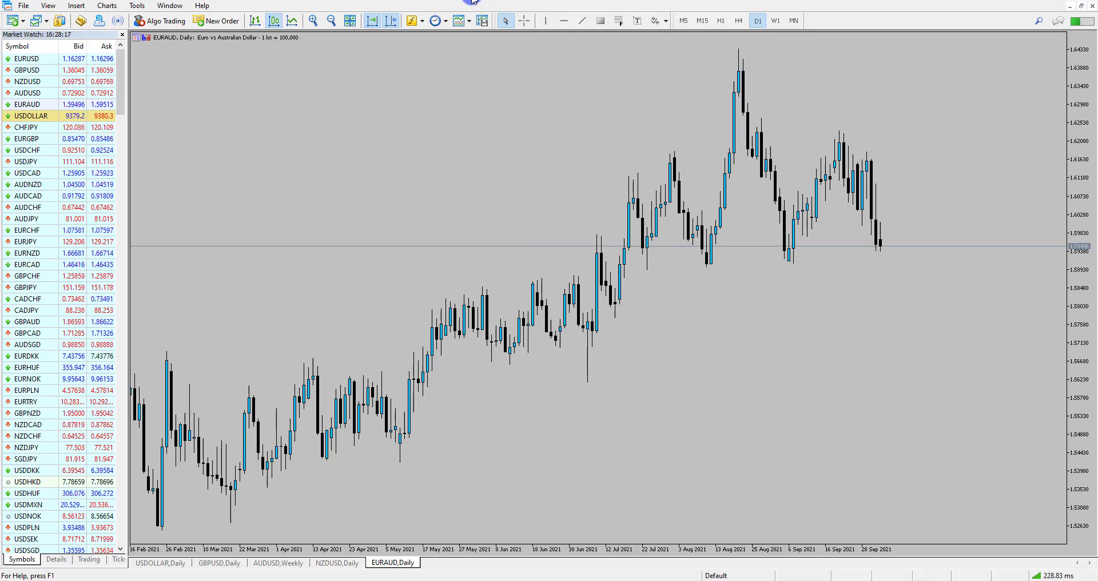
Select the Horizontal Line drawing tool in the toolbar.
click(563, 20)
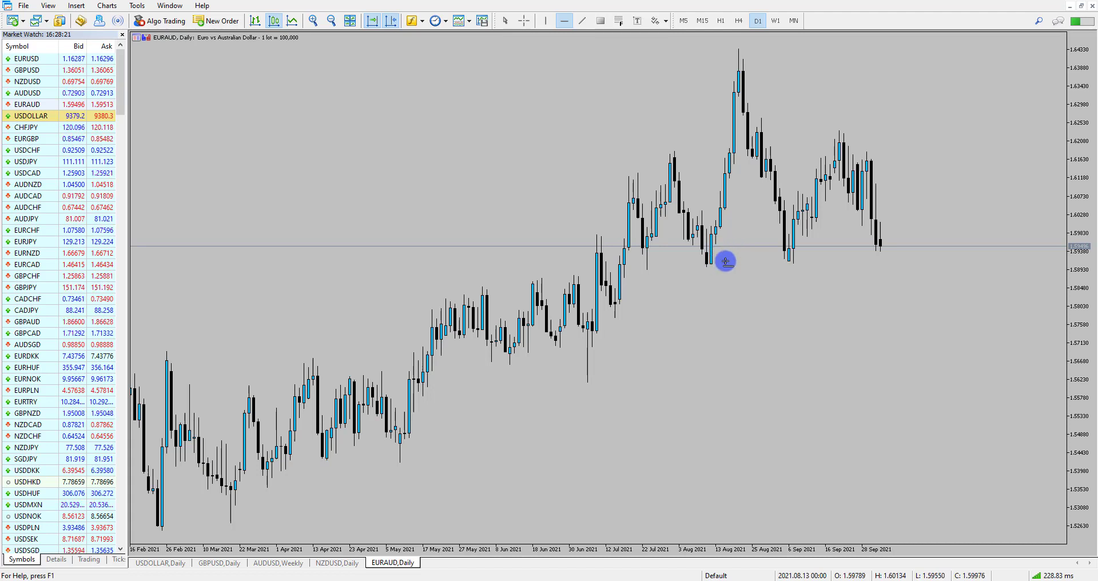
Place a horizontal line at the 1.59360 neckline, sketch the head-and-shoulders breakdown, then erase the sketches.
click(761, 260)
drag(760, 260, 757, 252)
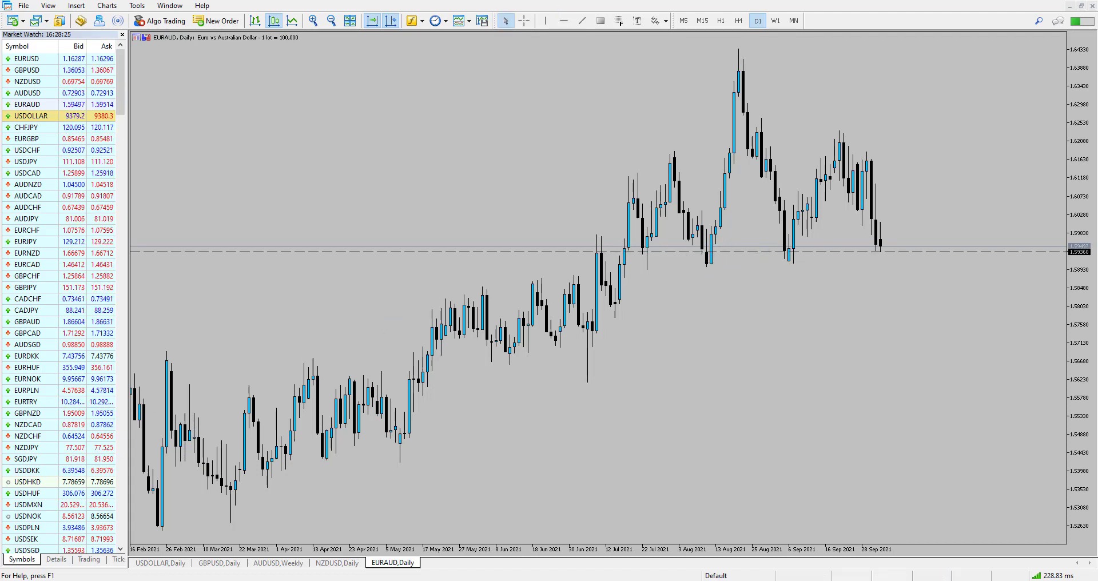
mouse_move(595, 325)
mouse_down()
mouse_move(656, 165)
mouse_move(706, 246)
mouse_move(741, 71)
mouse_move(794, 187)
mouse_move(820, 216)
mouse_move(840, 149)
mouse_move(890, 255)
mouse_move(607, 252)
mouse_move(619, 262)
mouse_move(923, 250)
mouse_move(903, 247)
mouse_up()
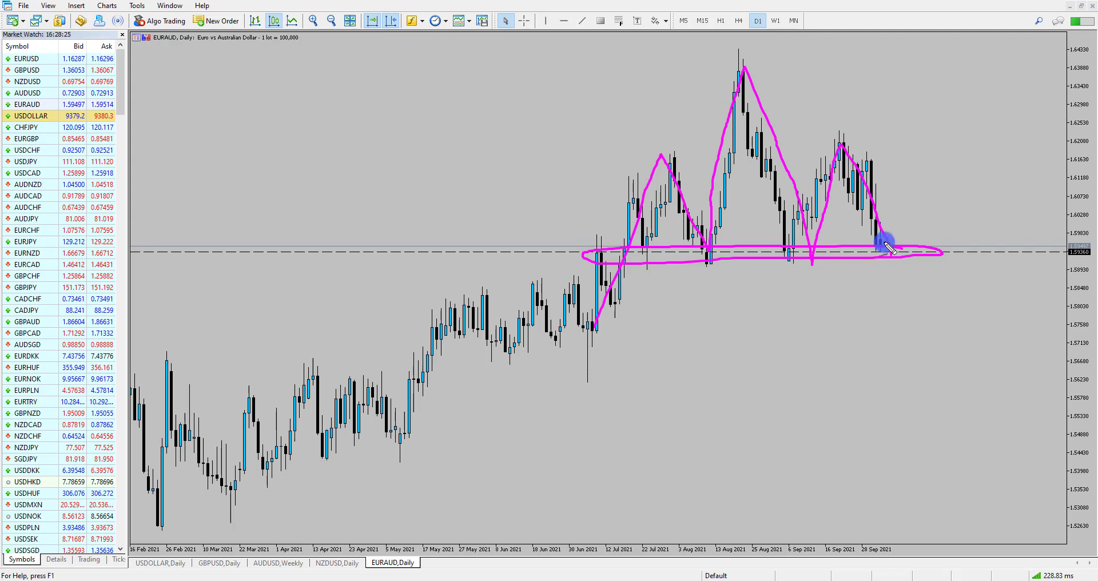
drag(884, 242, 904, 303)
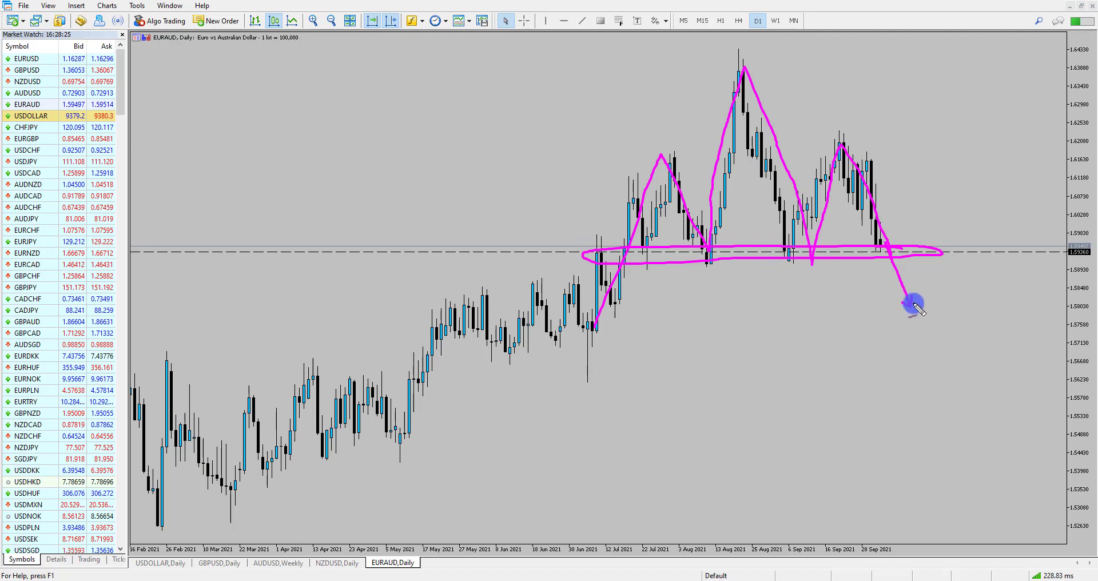
mouse_move(910, 304)
mouse_down()
mouse_move(949, 260)
mouse_move(972, 384)
mouse_move(982, 366)
mouse_up()
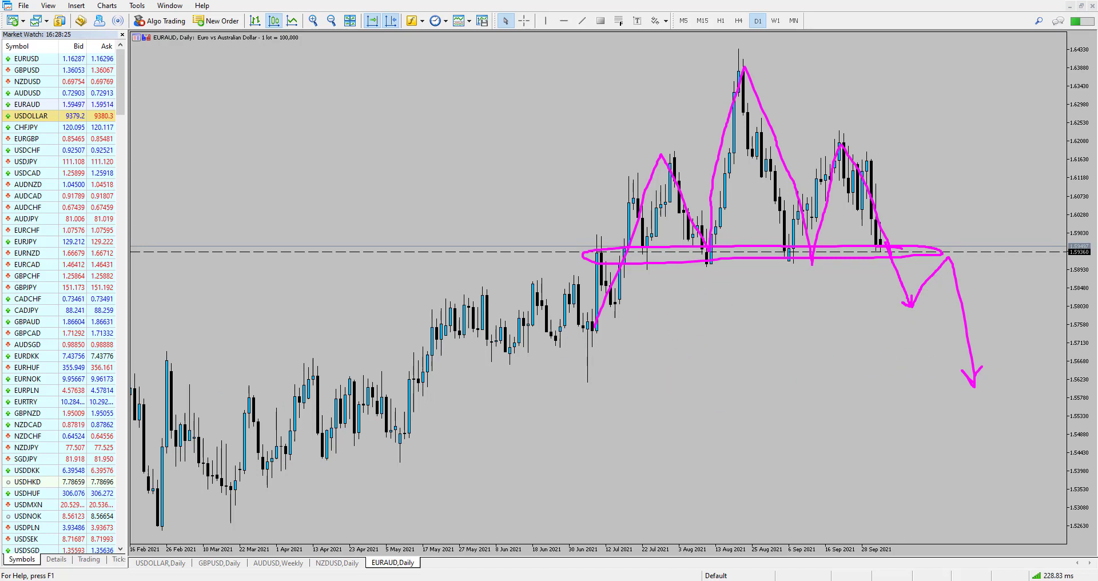
key(Escape)
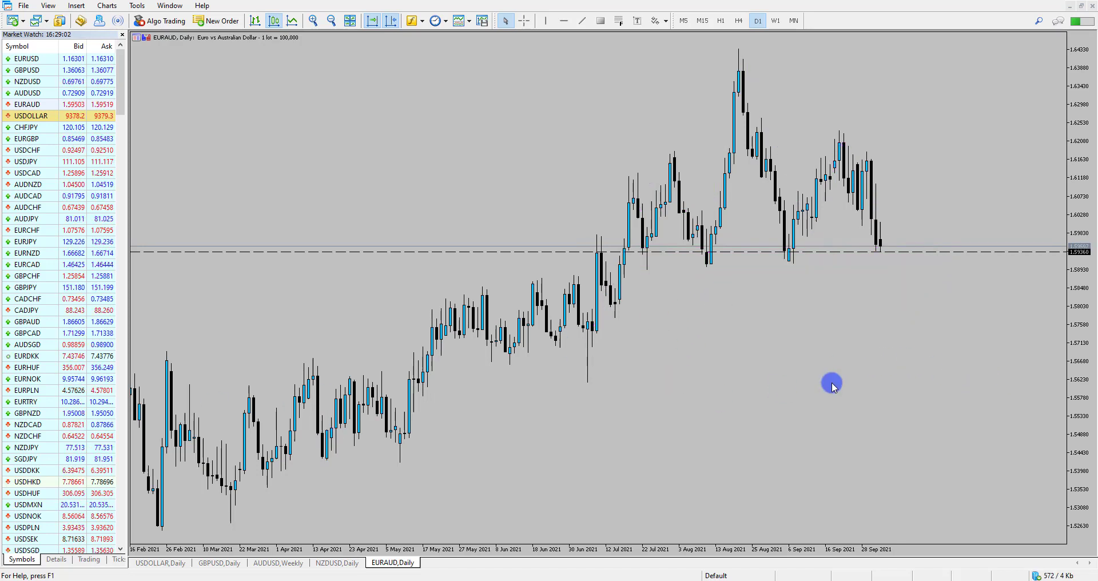
Draw a rectangle zone along the neckline and a vertical trend line projecting the head's height below it.
click(599, 21)
drag(563, 248, 1011, 257)
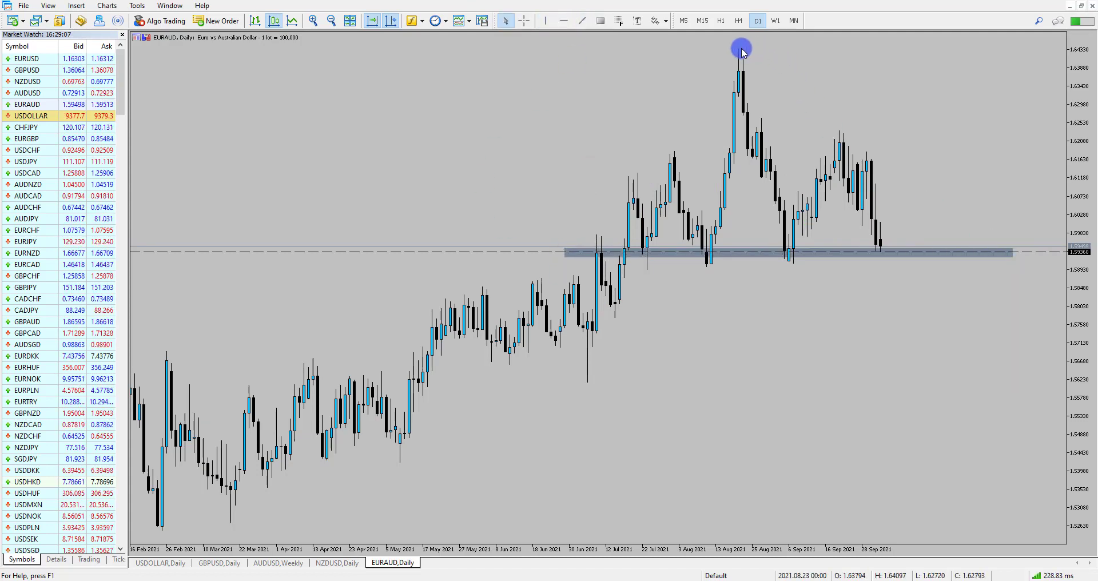
click(582, 20)
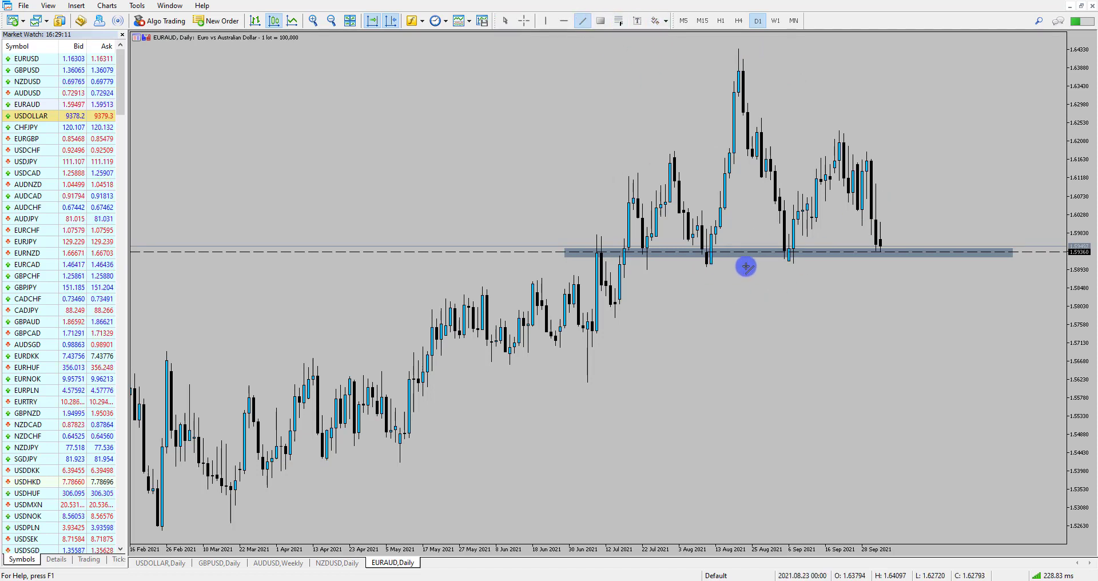
drag(748, 266, 748, 50)
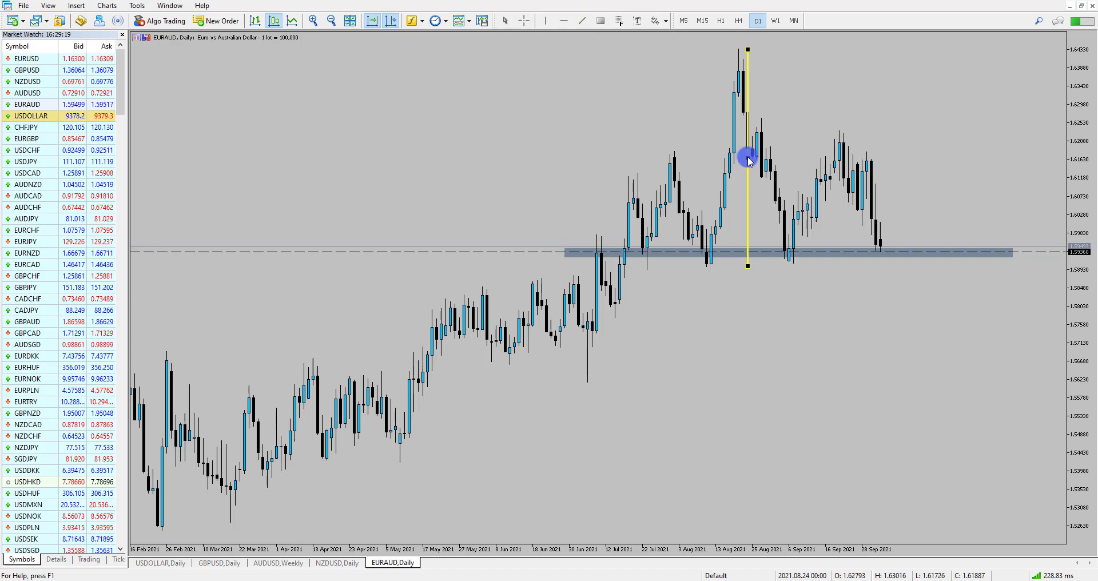
drag(746, 157, 885, 369)
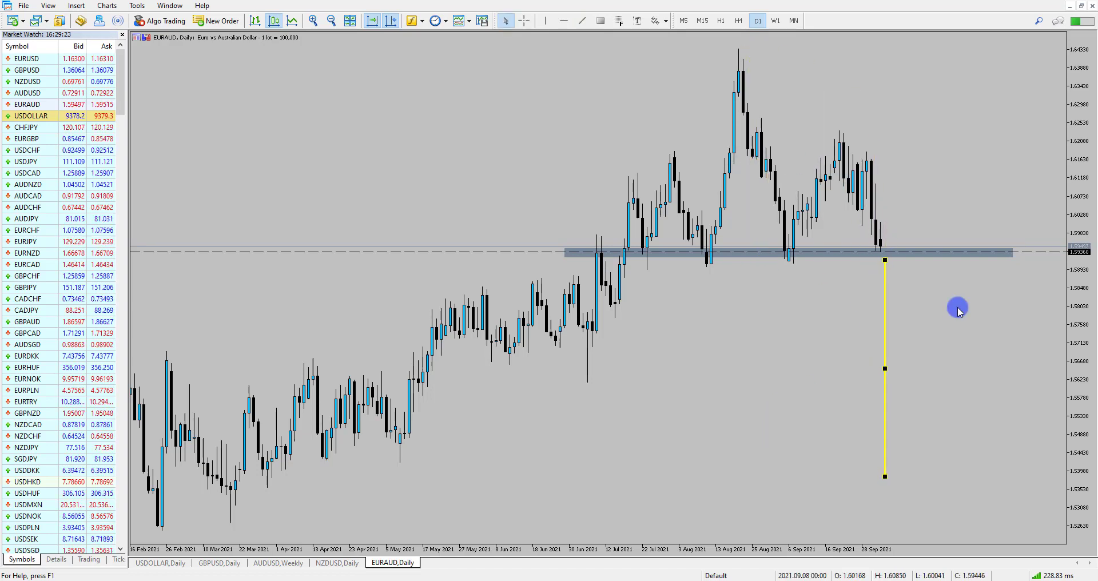
Add a horizontal target line at 1.53824, shade a zone along it, and bring up the measuring line's options.
click(564, 20)
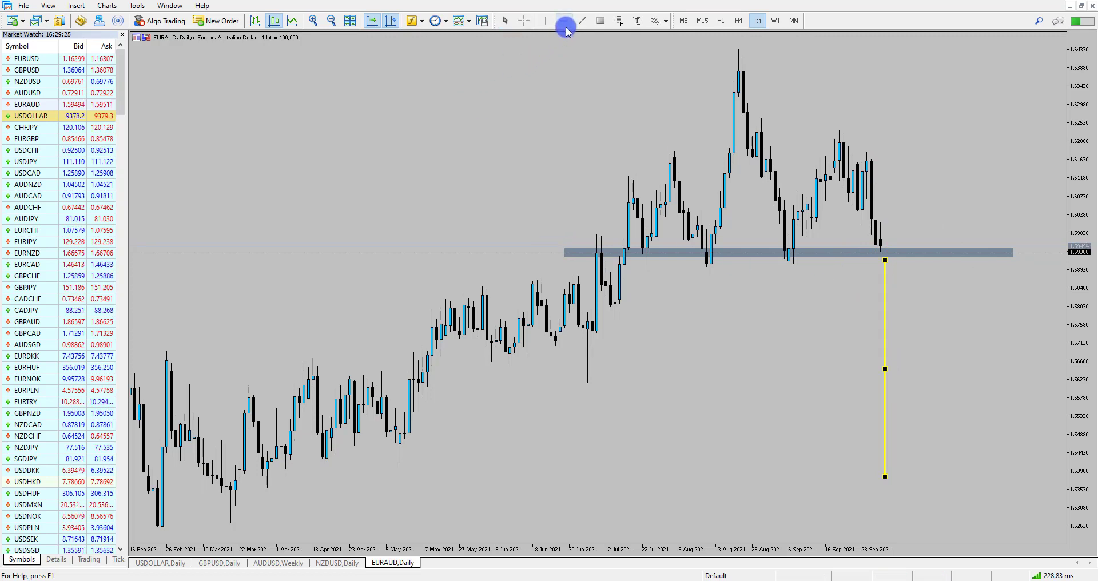
click(643, 477)
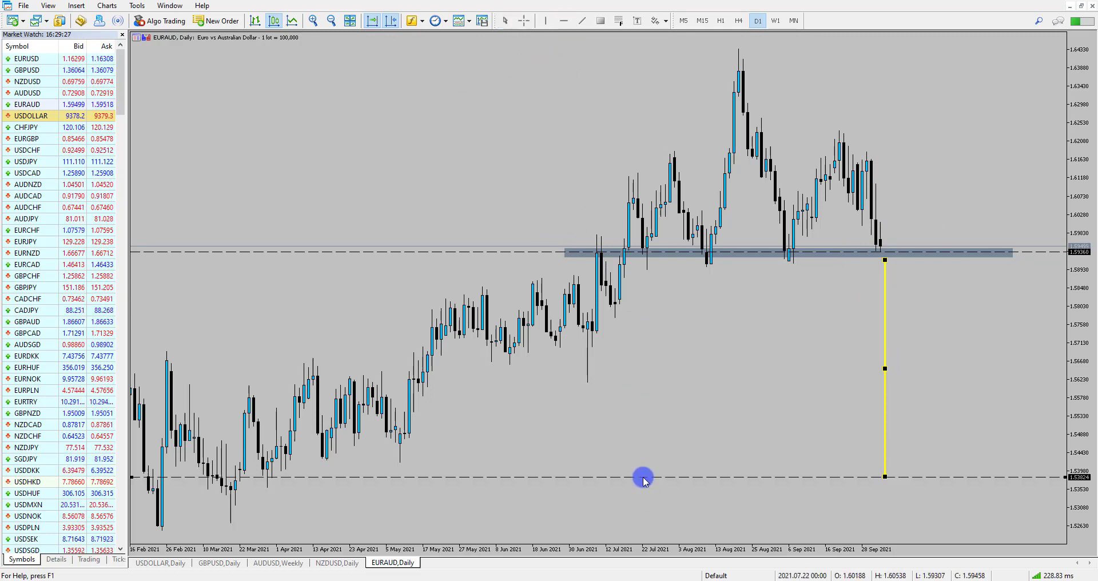
click(601, 20)
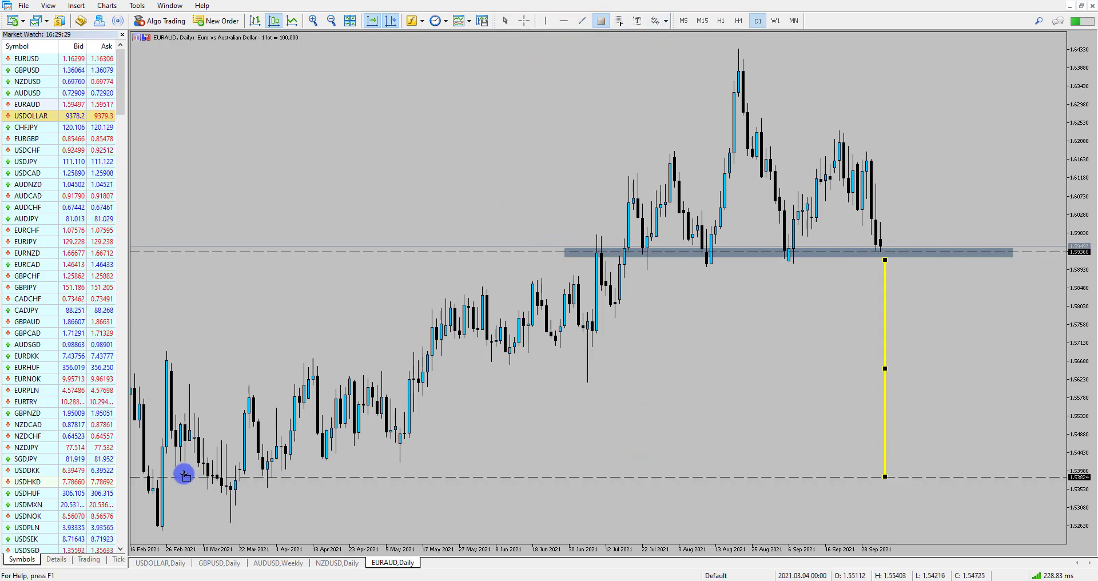
drag(183, 474, 1032, 482)
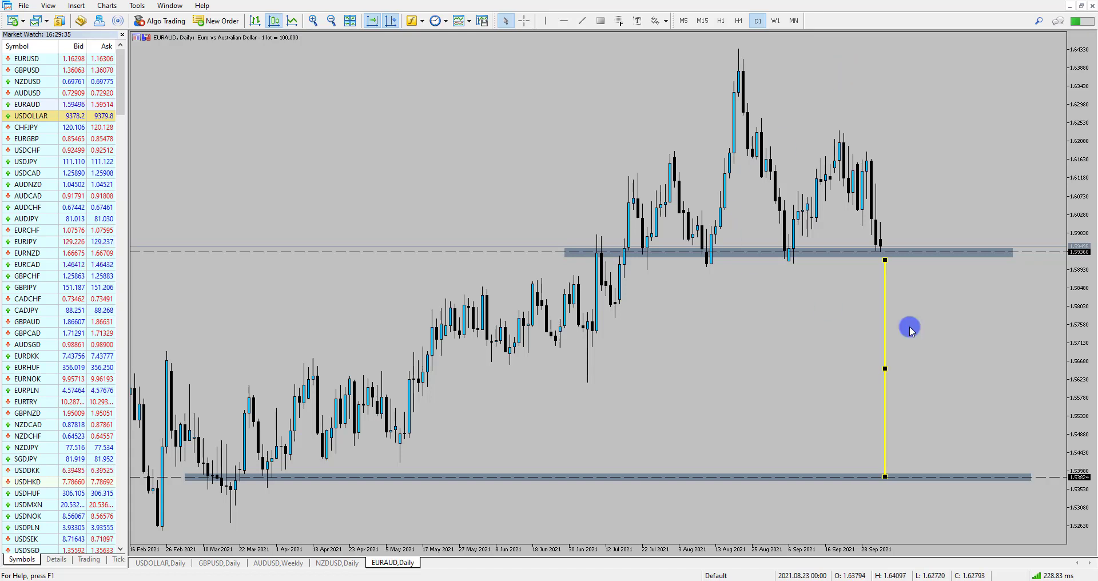
right_click(885, 373)
Delete the yellow measuring line and add a mid-level horizontal line at the late-February high.
click(912, 410)
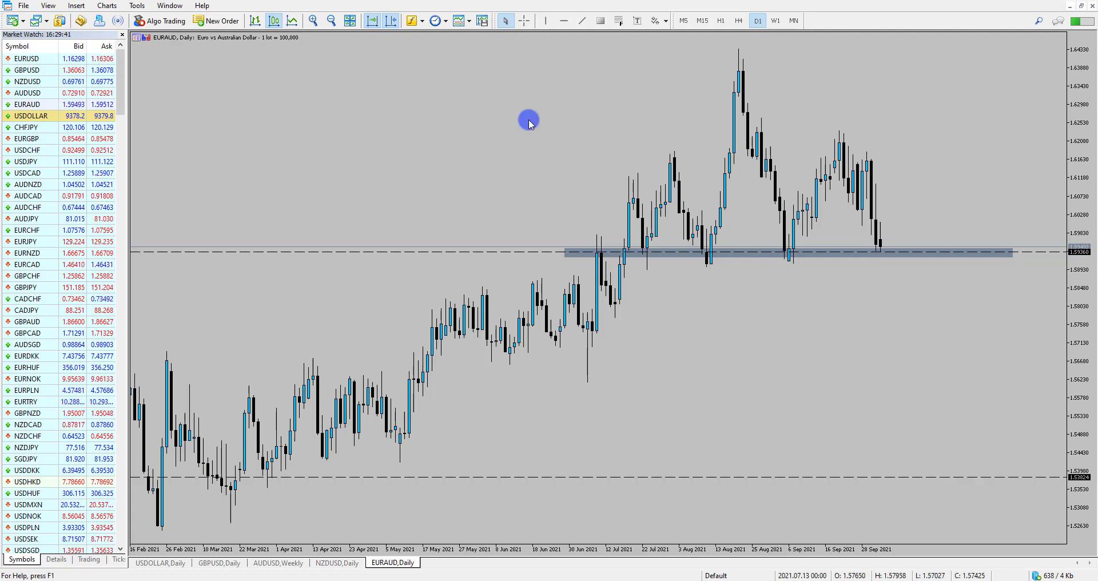
click(563, 20)
click(427, 364)
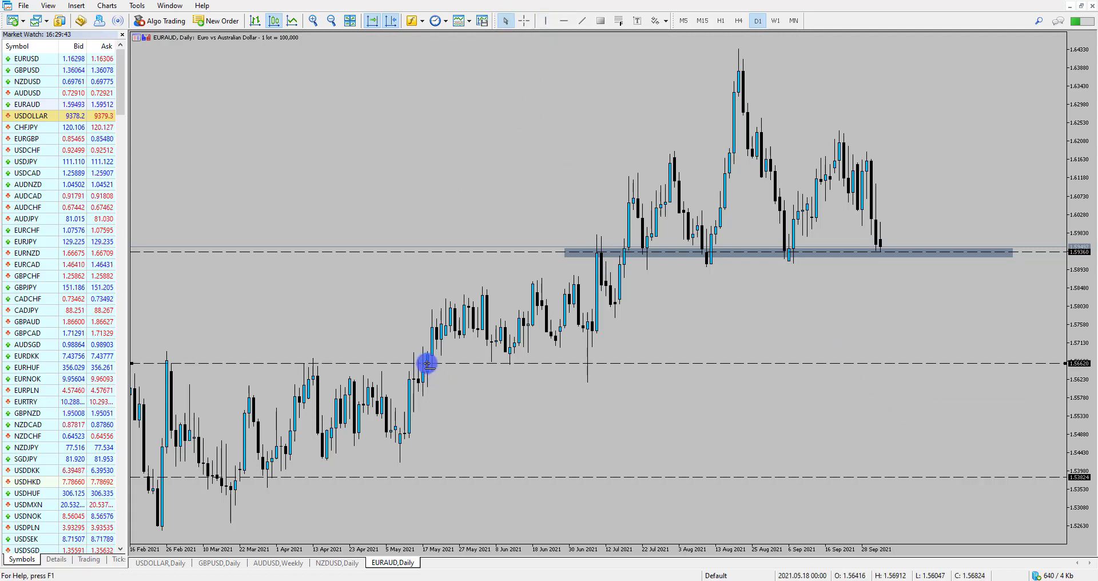
drag(427, 362, 426, 352)
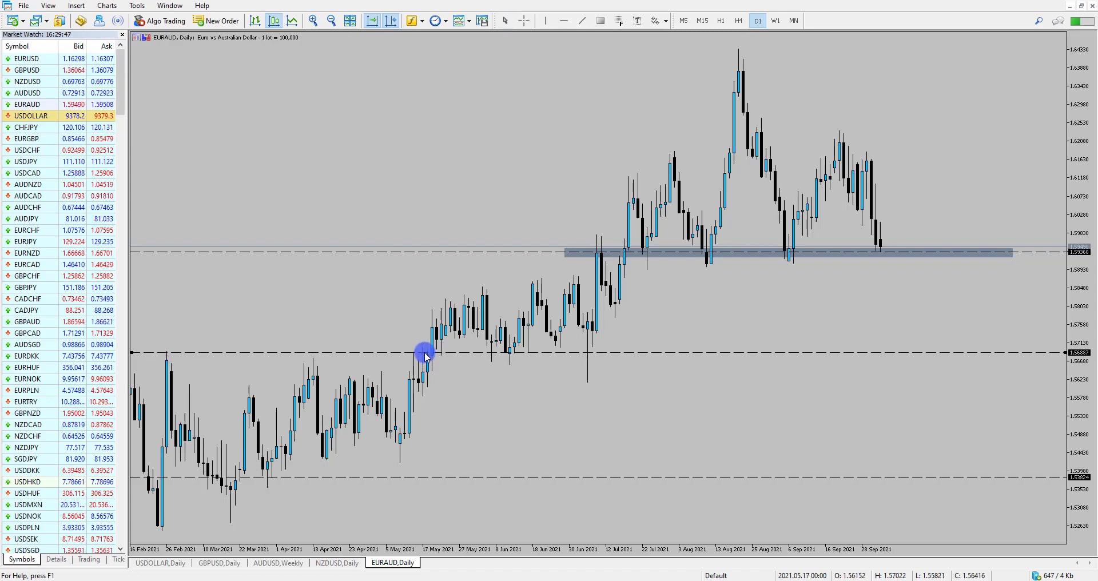
Shade rectangle zones around the mid-level line and the 1.538 target line.
click(601, 24)
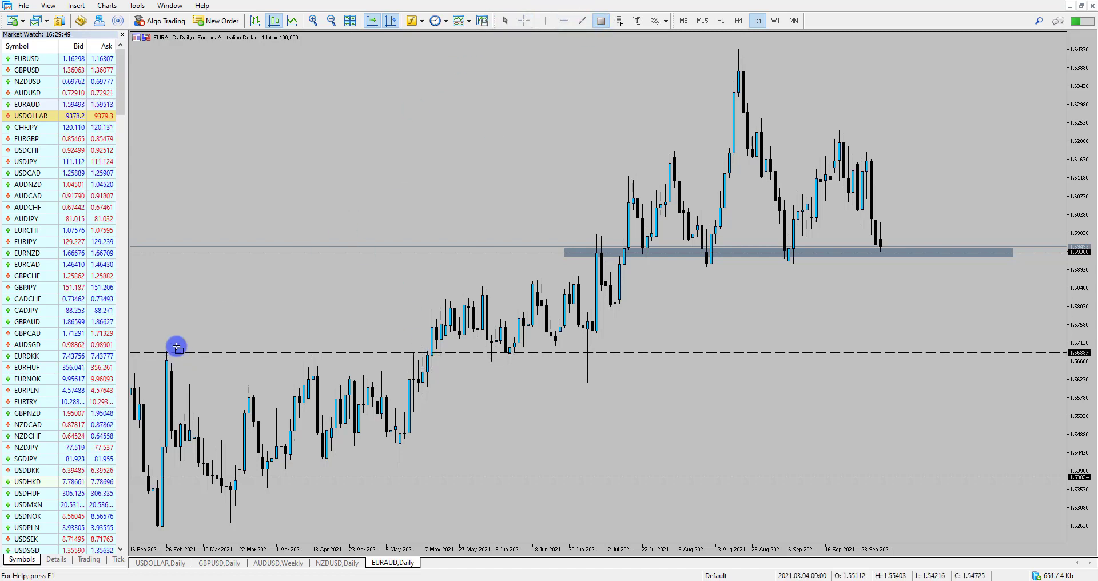
mouse_move(153, 342)
mouse_down()
mouse_move(914, 343)
mouse_move(1040, 360)
mouse_up()
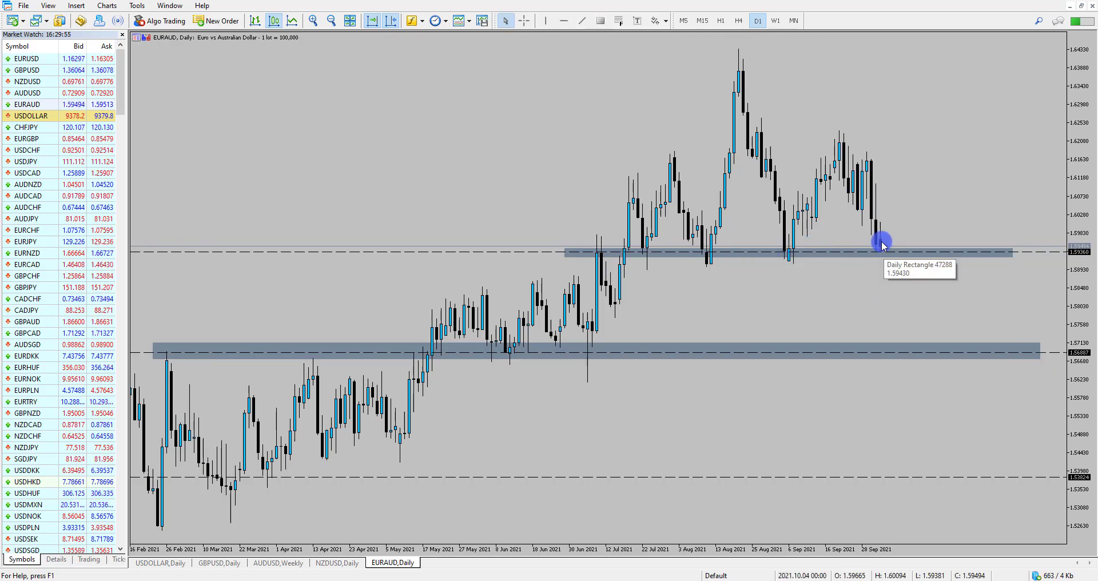
click(601, 20)
mouse_move(190, 472)
mouse_down()
mouse_move(907, 465)
mouse_move(1059, 483)
mouse_up()
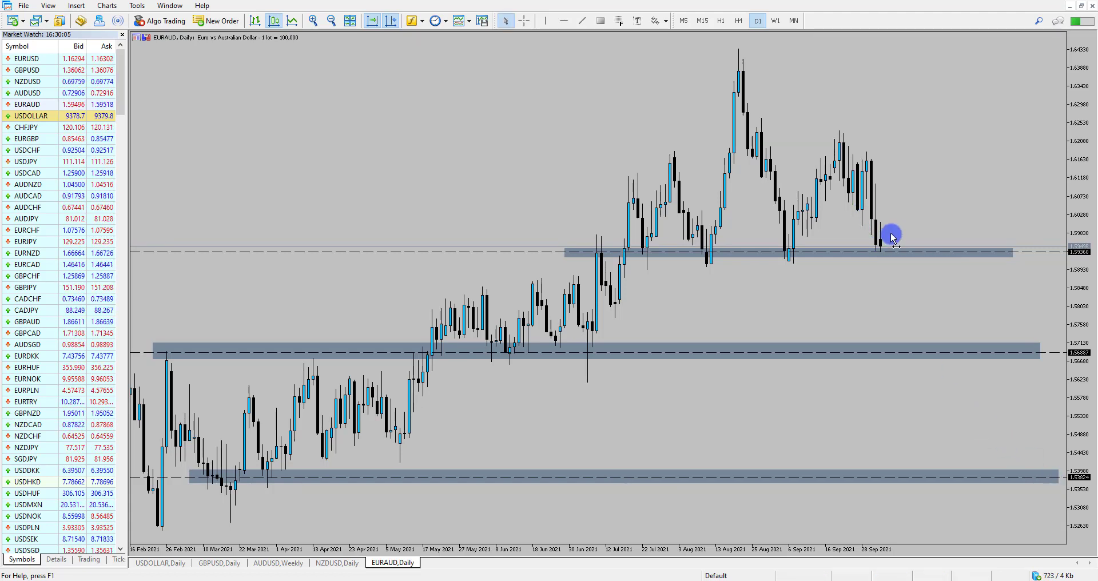
click(737, 21)
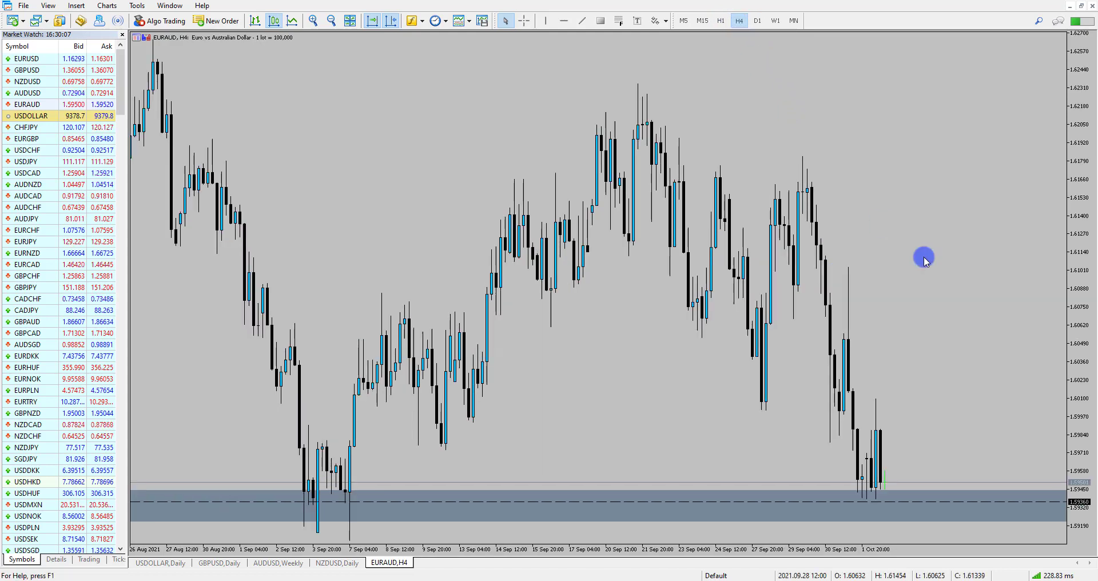
drag(1089, 144, 941, 226)
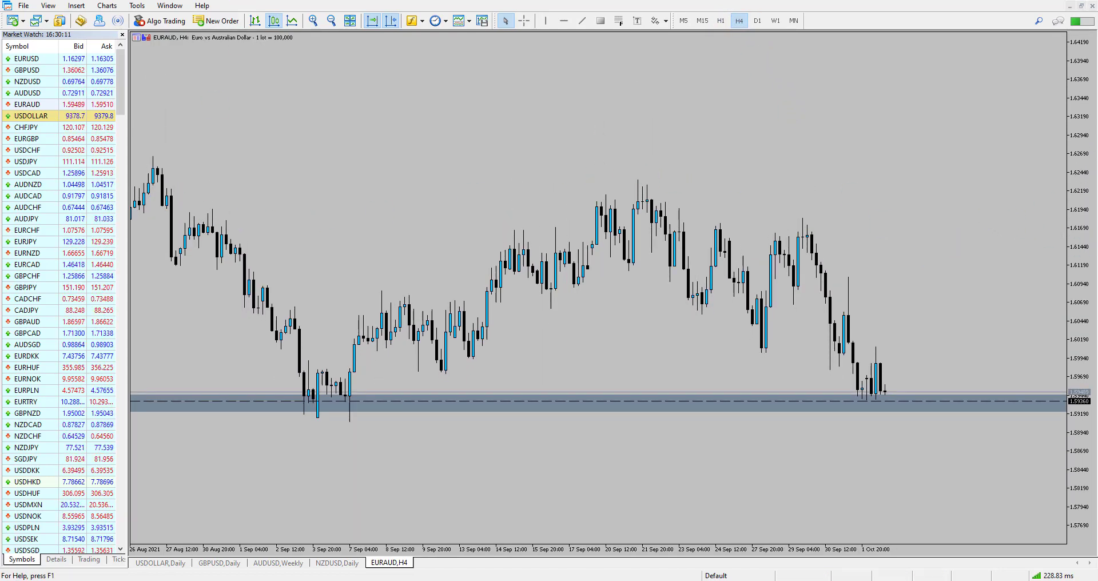
mouse_move(779, 243)
mouse_down()
mouse_move(799, 258)
mouse_move(821, 346)
mouse_move(848, 316)
mouse_up()
drag(883, 367, 885, 375)
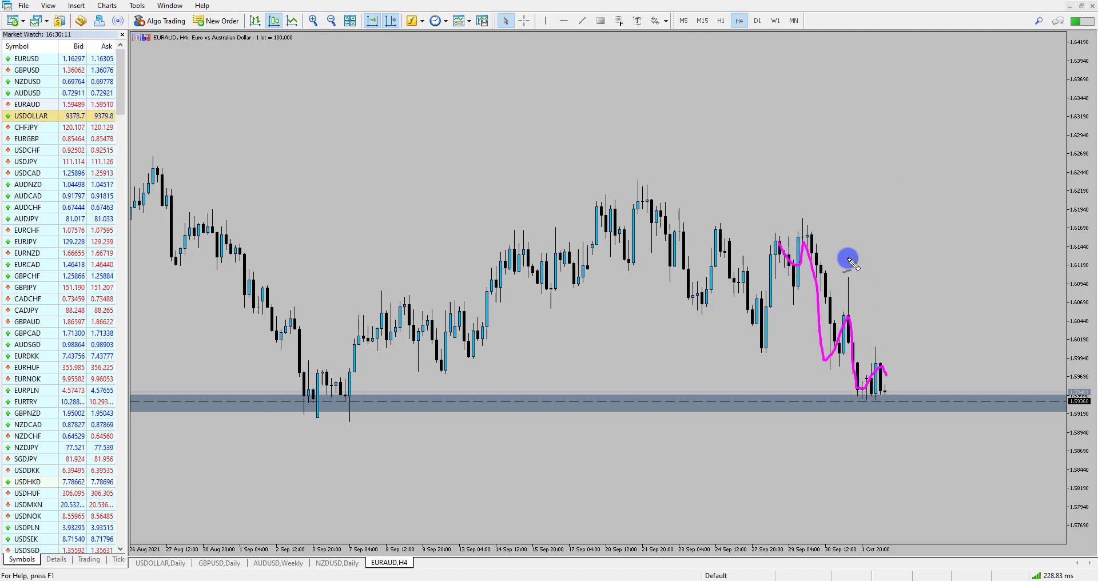
drag(842, 262, 864, 266)
drag(811, 215, 817, 215)
drag(795, 303, 803, 307)
drag(826, 375, 848, 374)
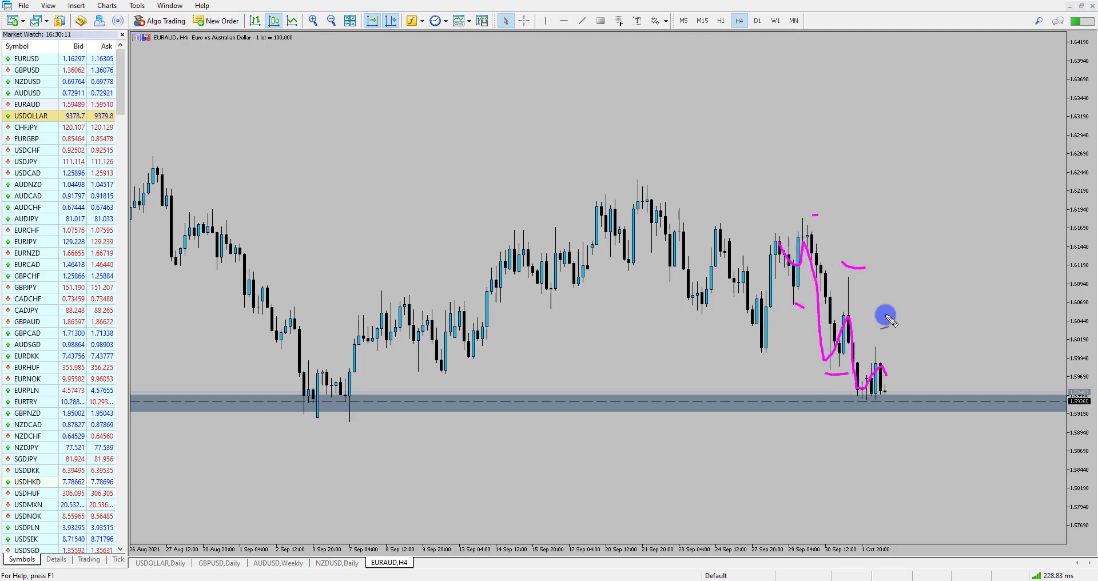
drag(862, 331, 914, 357)
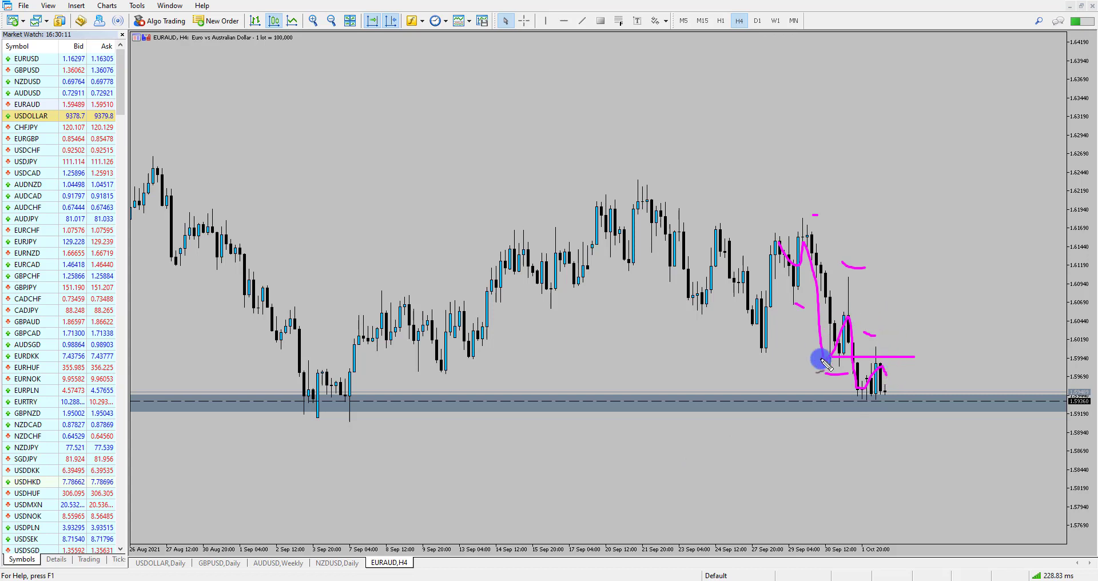
mouse_move(888, 369)
mouse_down()
mouse_move(909, 446)
mouse_move(924, 403)
mouse_move(927, 503)
mouse_move(949, 486)
mouse_up()
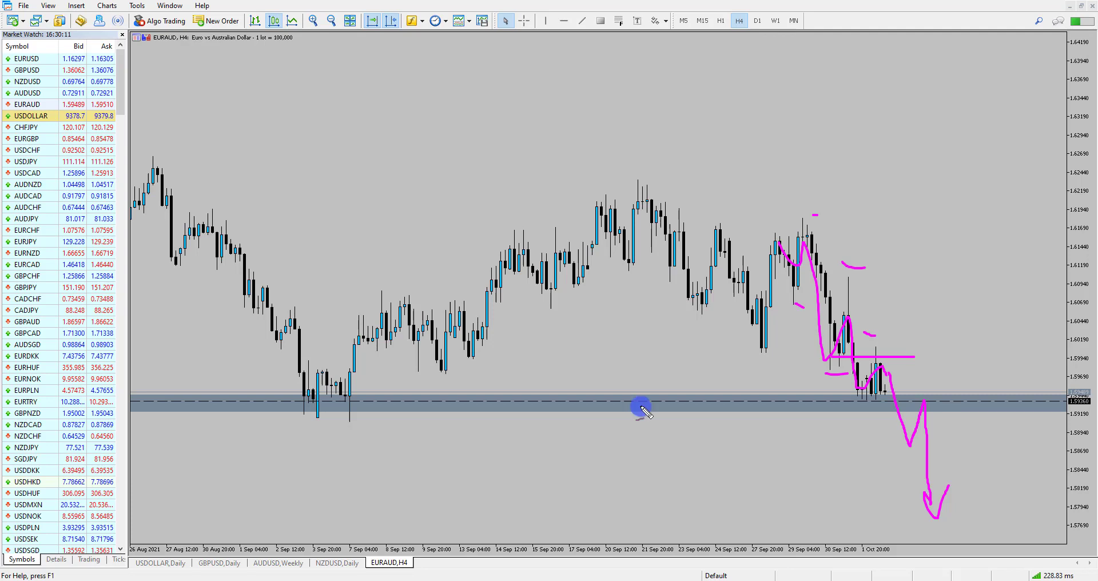
key(Escape)
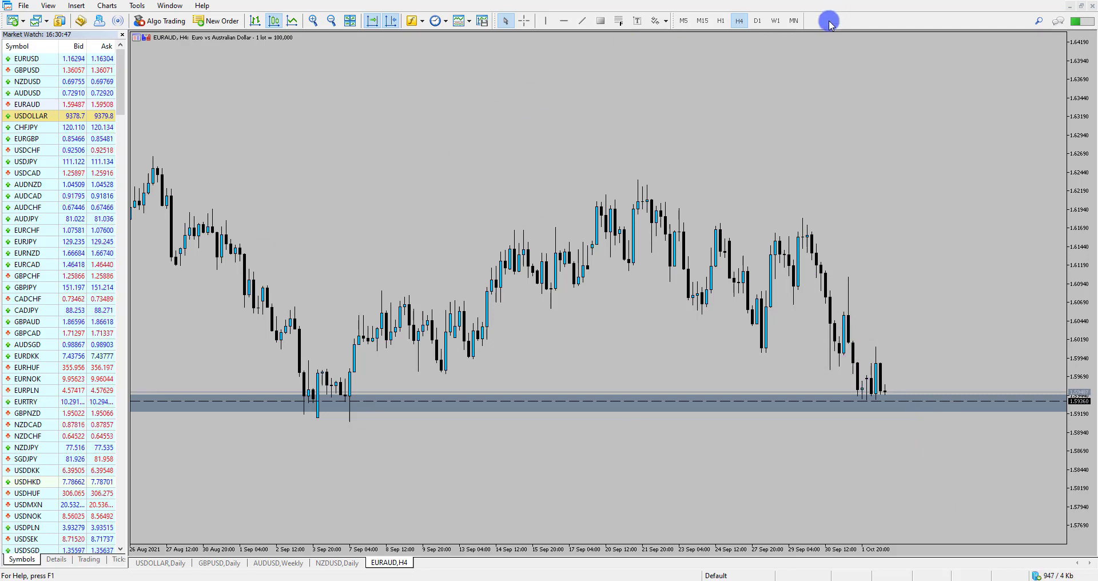
Switch the EURAUD chart back to the D1 timeframe.
click(757, 20)
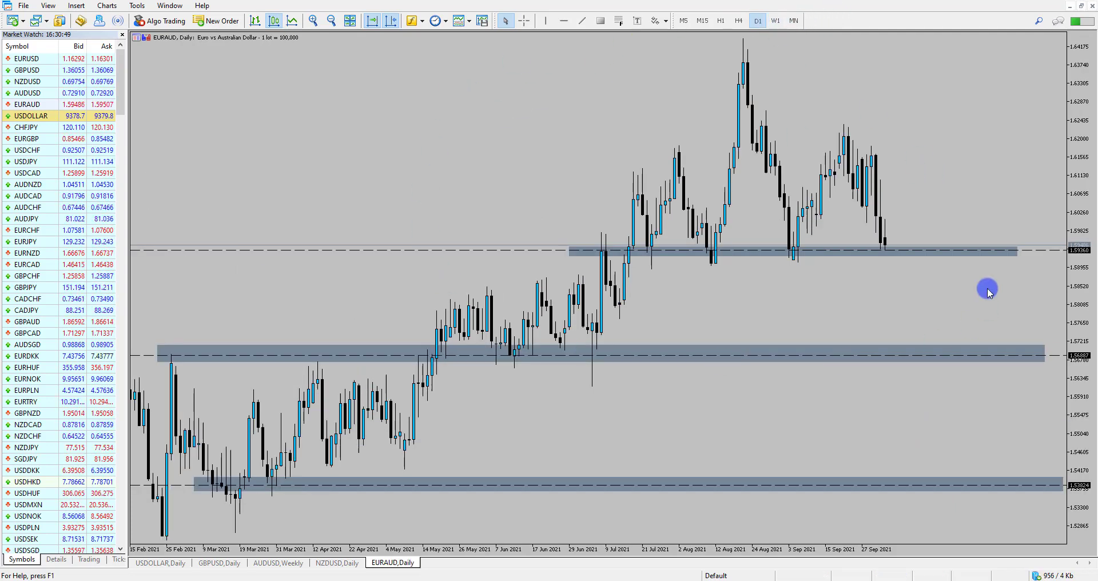